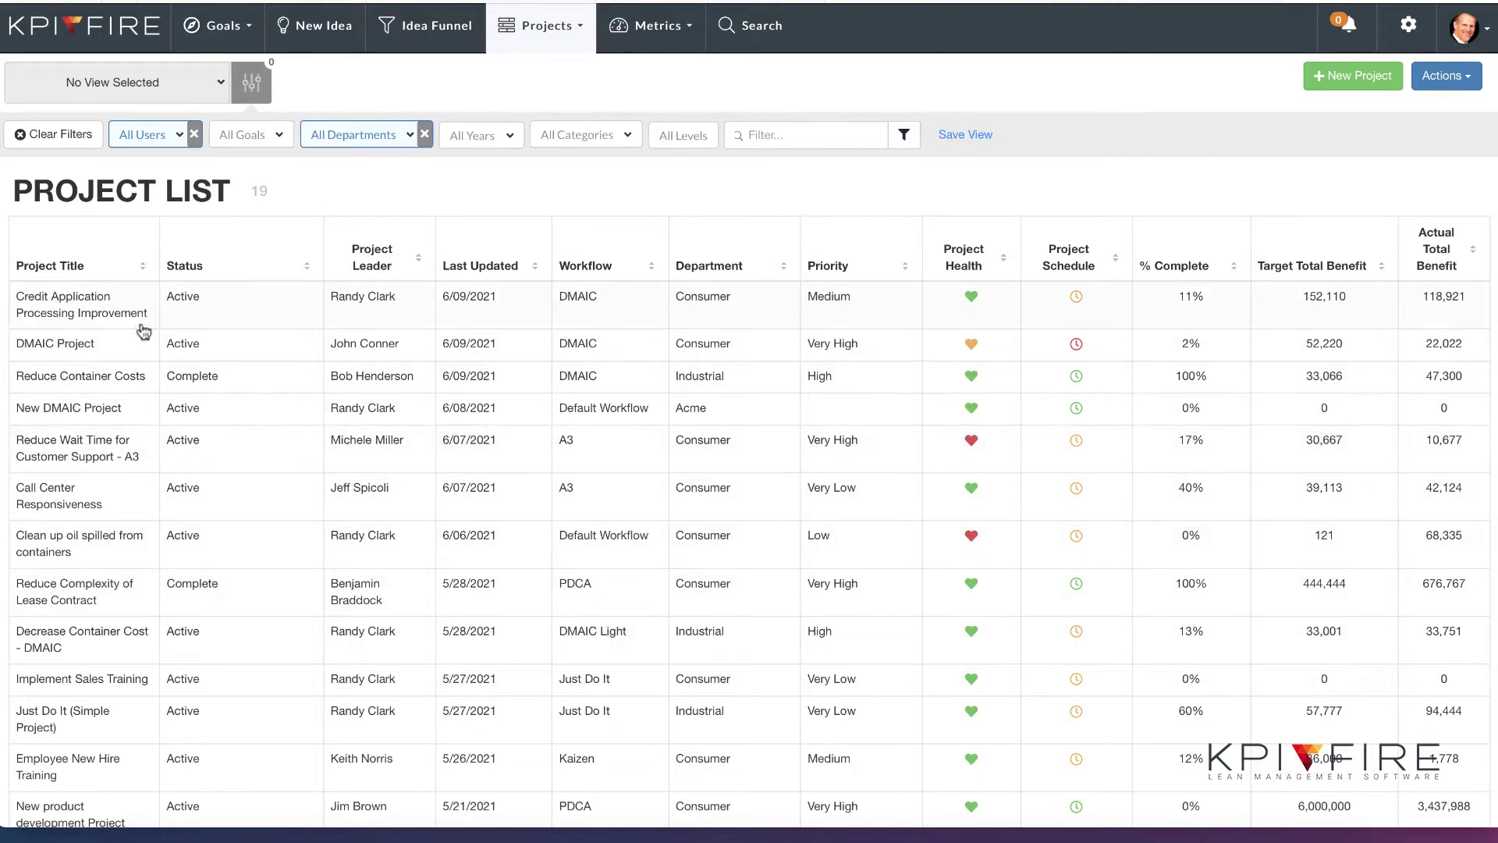
- Open the Credit Application Processing Improvement project and collapse, then re-expand, its Define group (4/8 done)
left_click(73, 307)
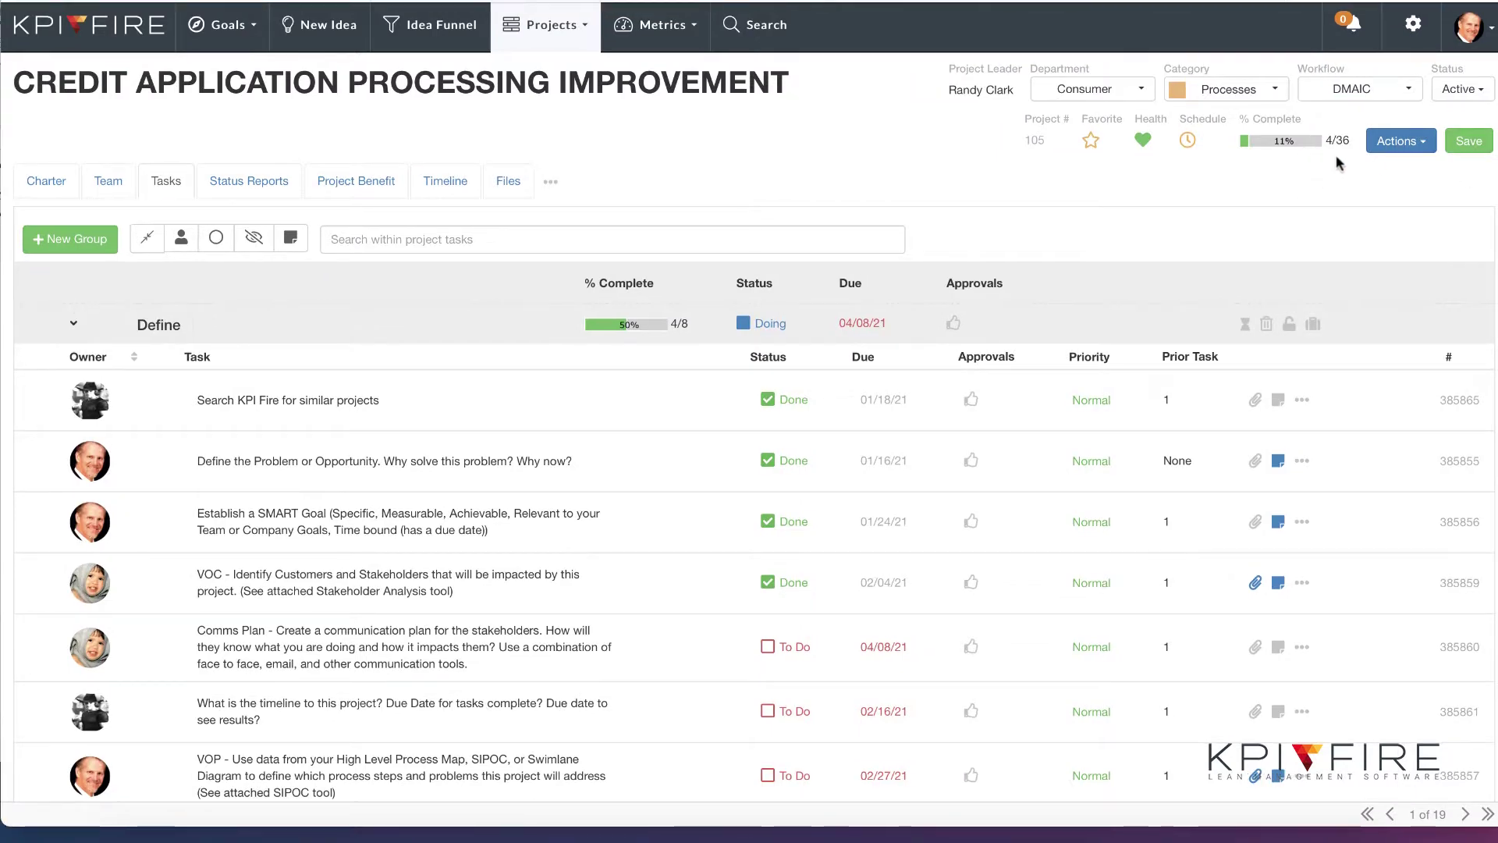
left_click(93, 334)
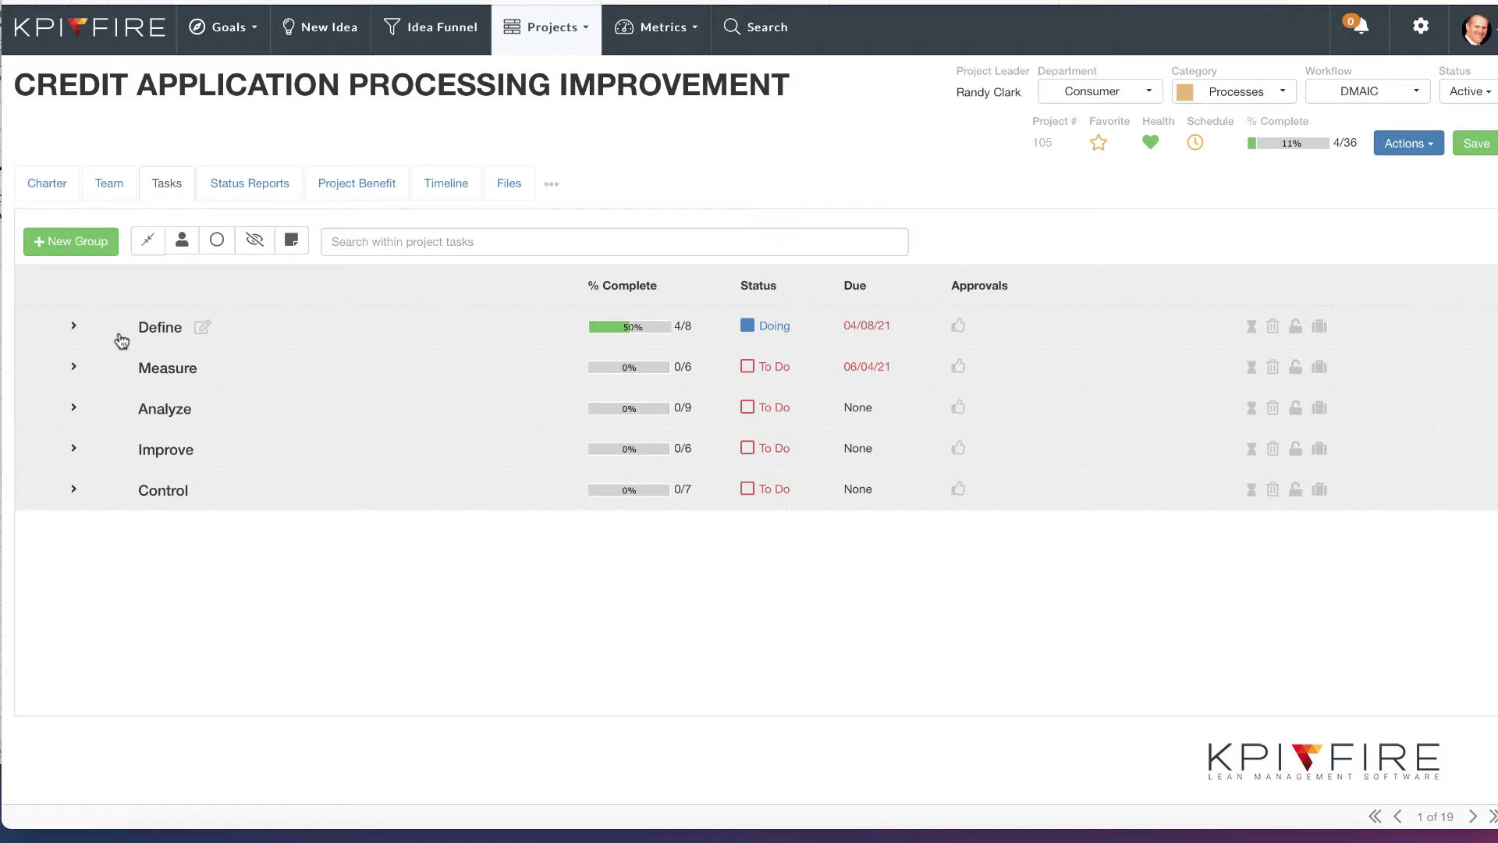
left_click(74, 327)
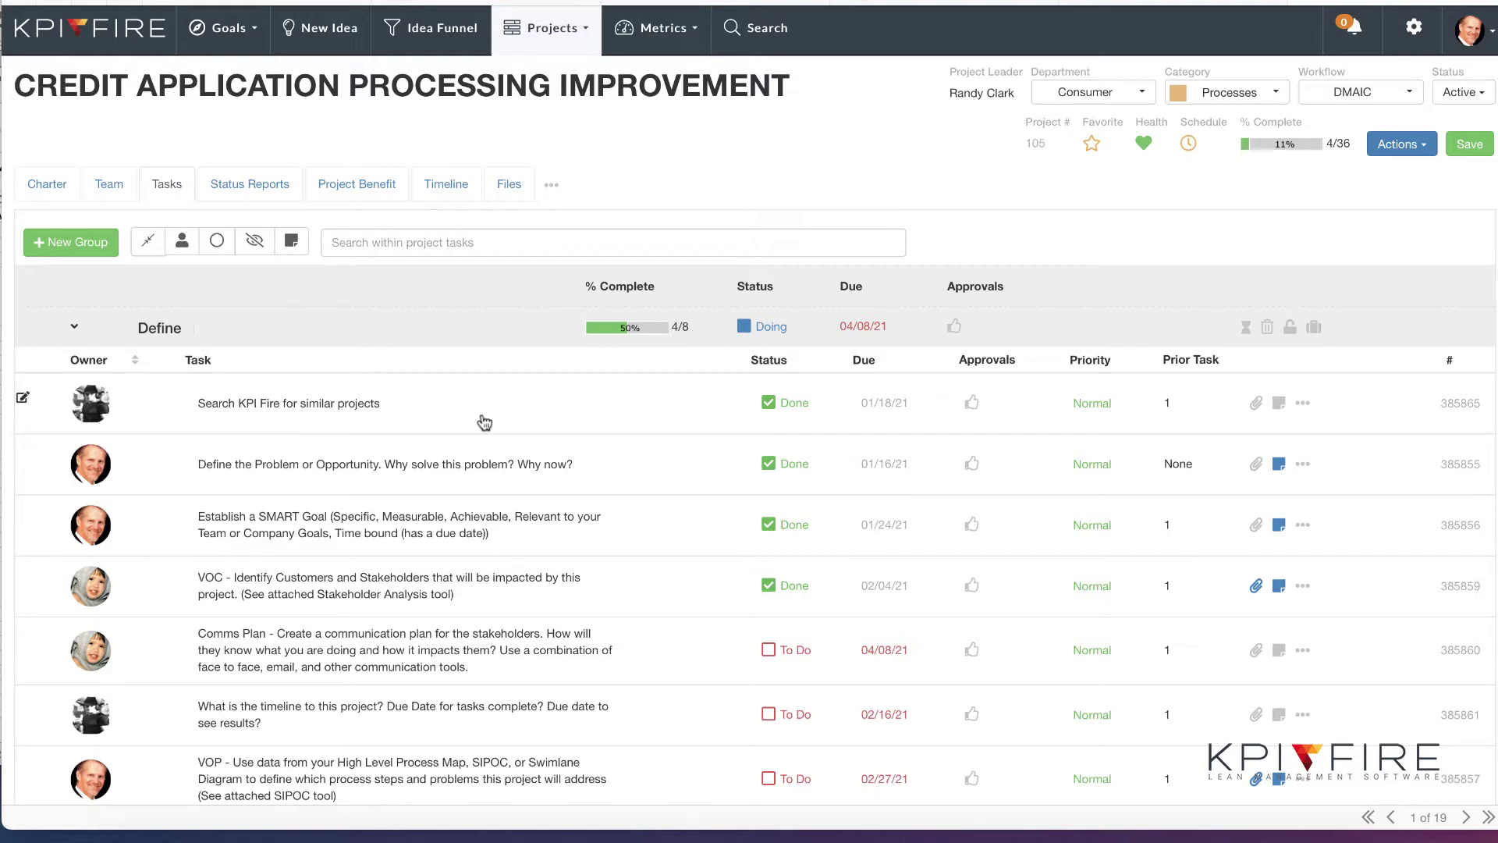
scroll(484, 422, "down", 1)
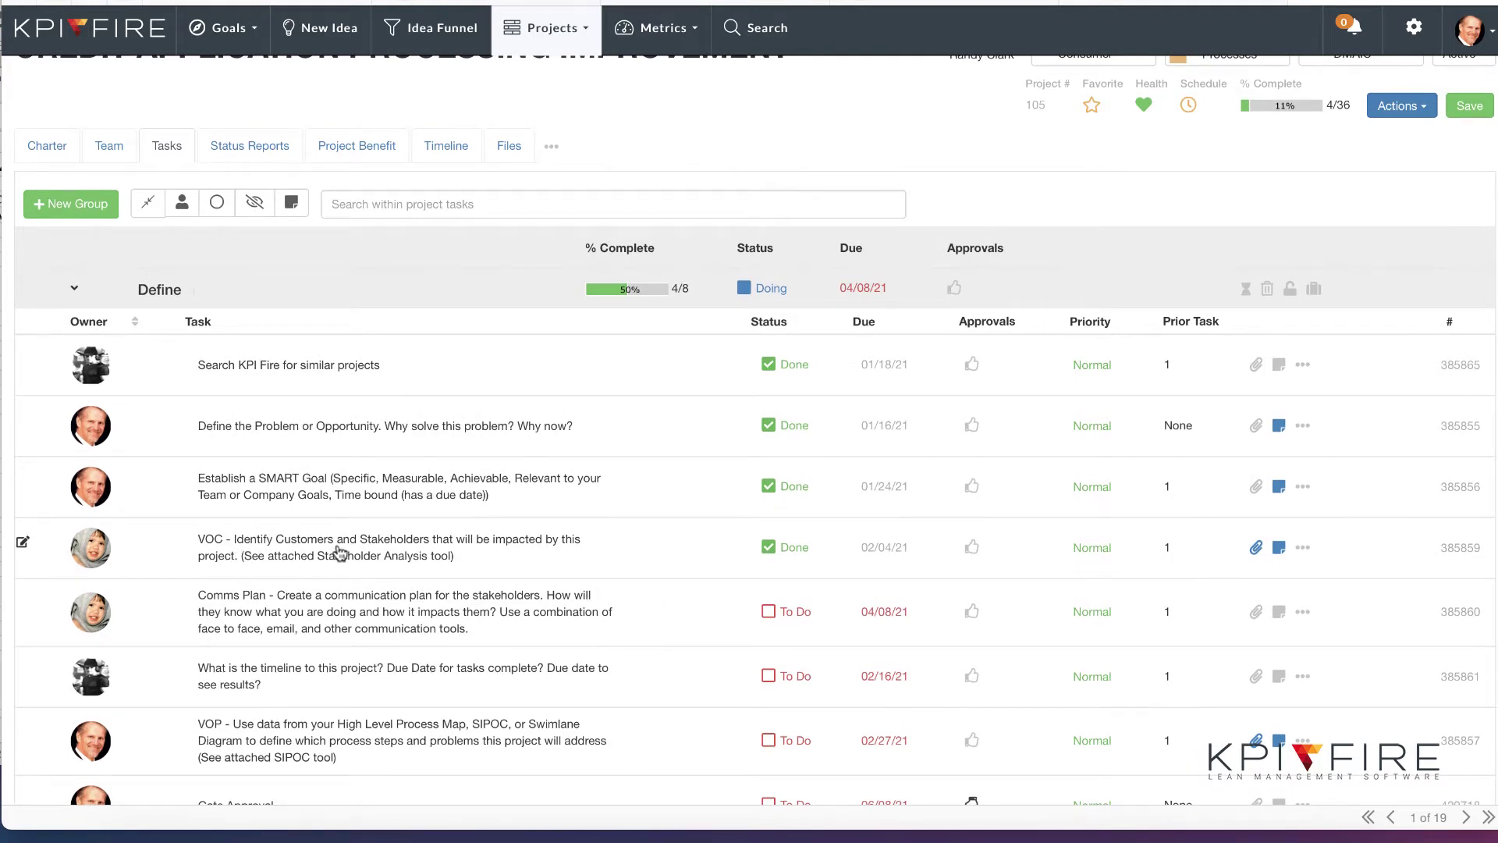
- View the VOC task's attachments and notes
left_click(1256, 547)
left_click(1279, 547)
scroll(1288, 554, "down", 2)
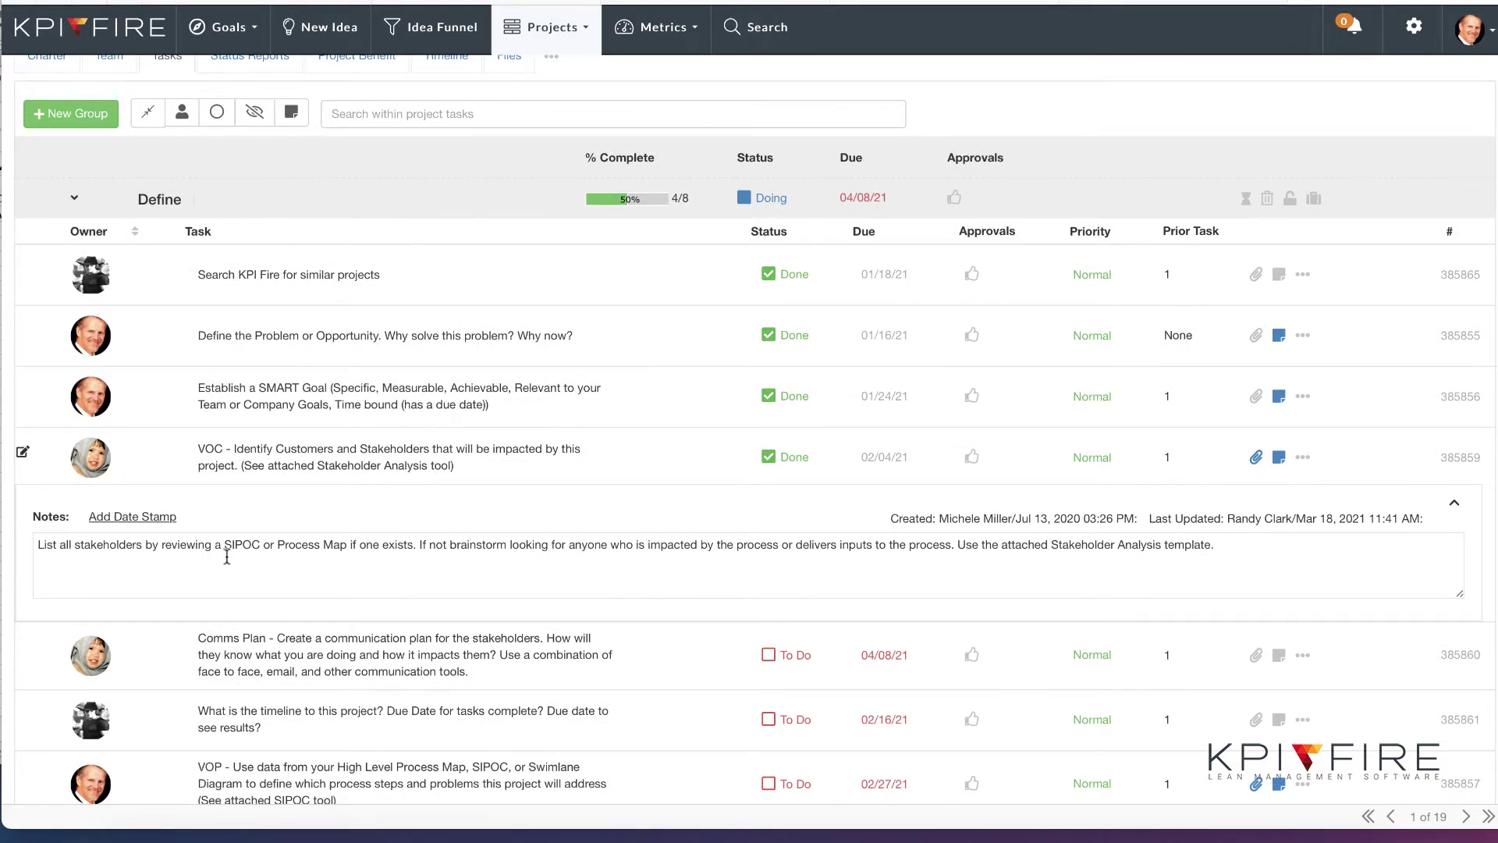
scroll(227, 556, "down", 1)
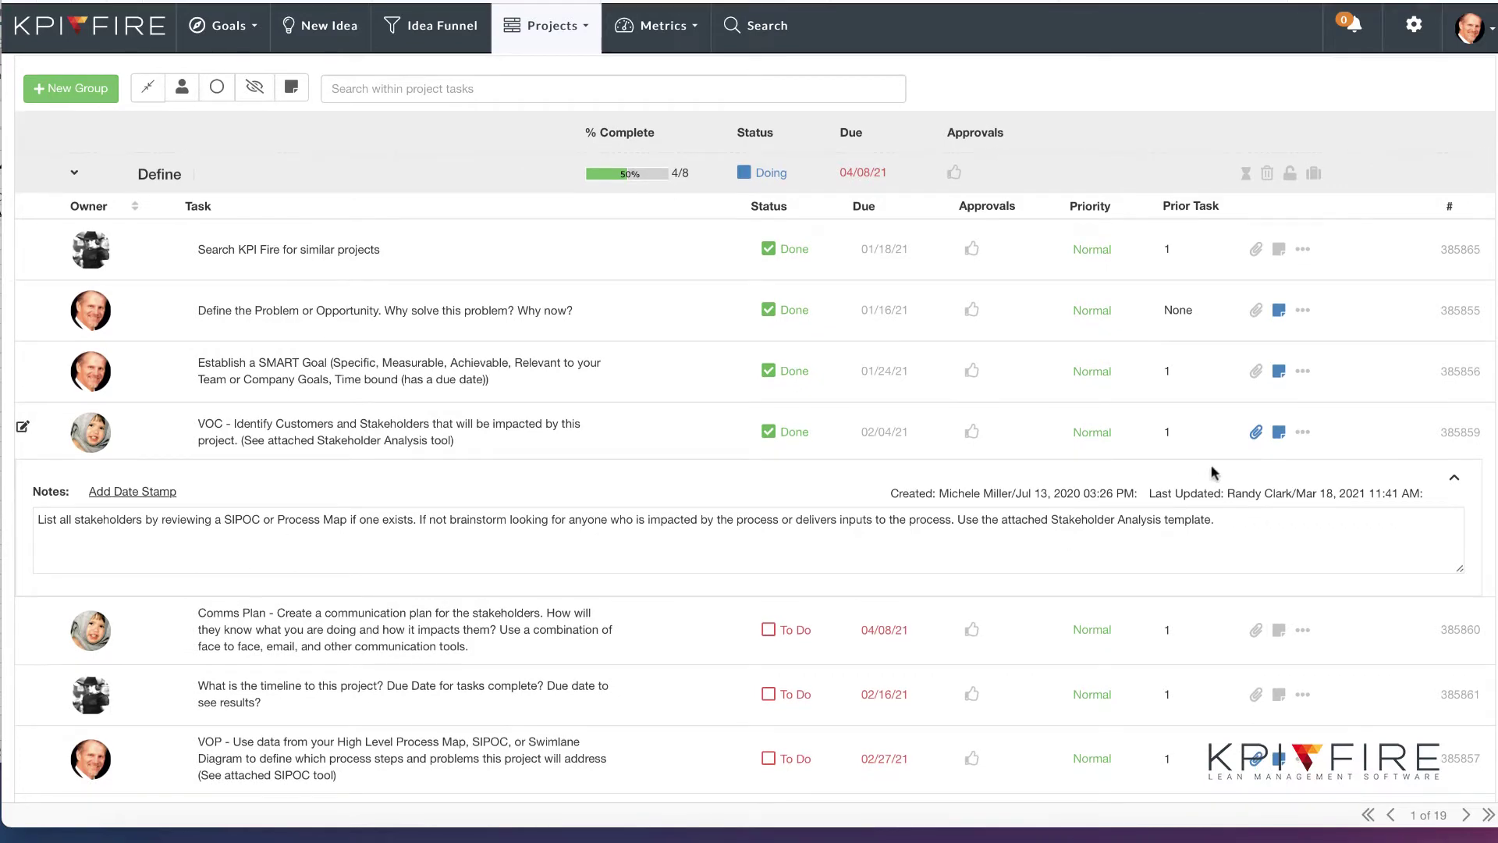
left_click(1257, 433)
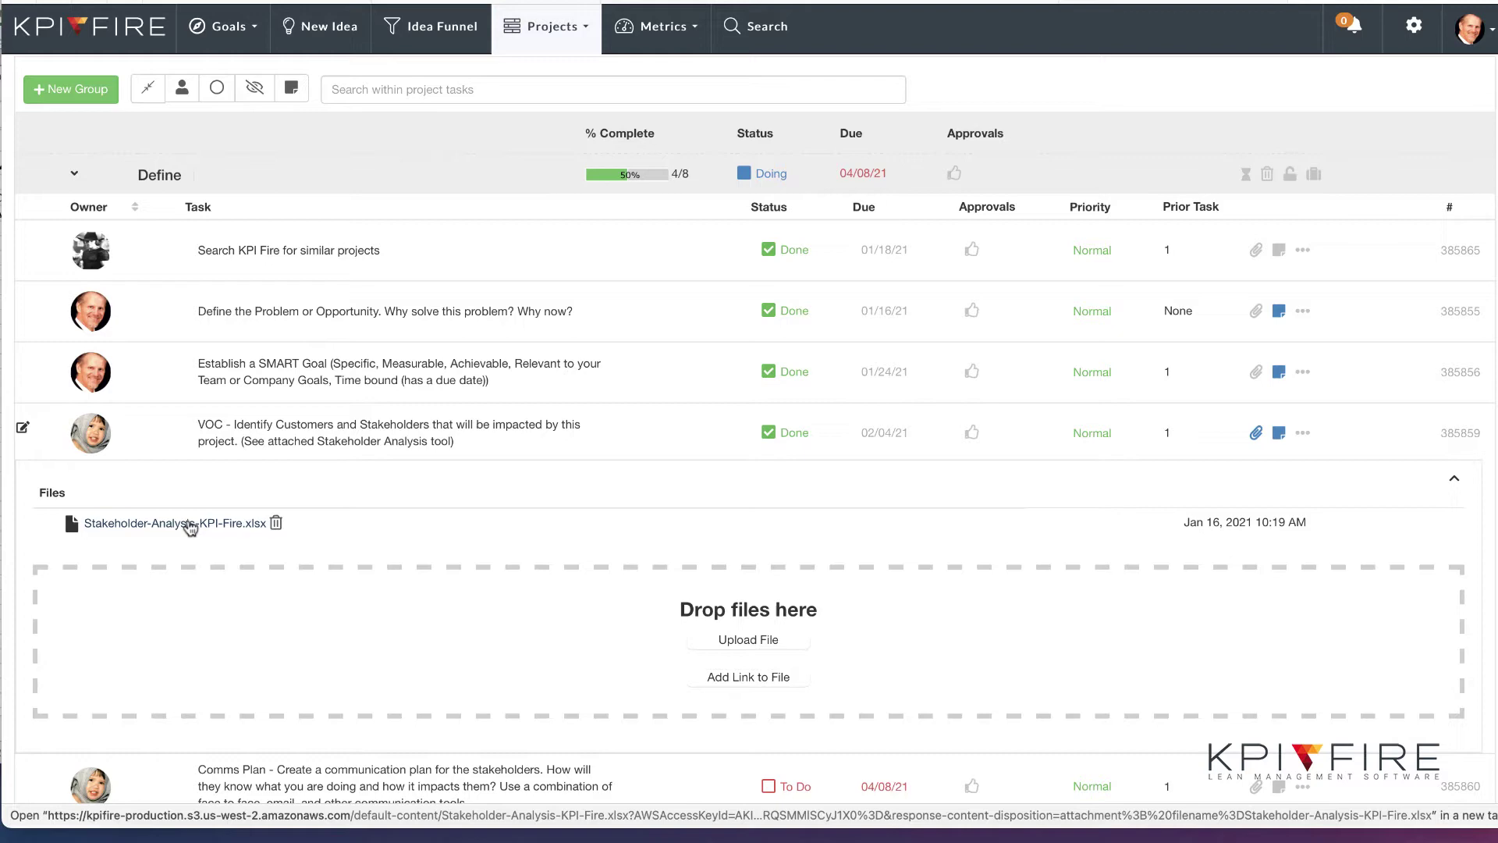
- Expand the Measure group and view the Create a Measurement Plan task's attachments and notes
scroll(291, 562, "down", 5)
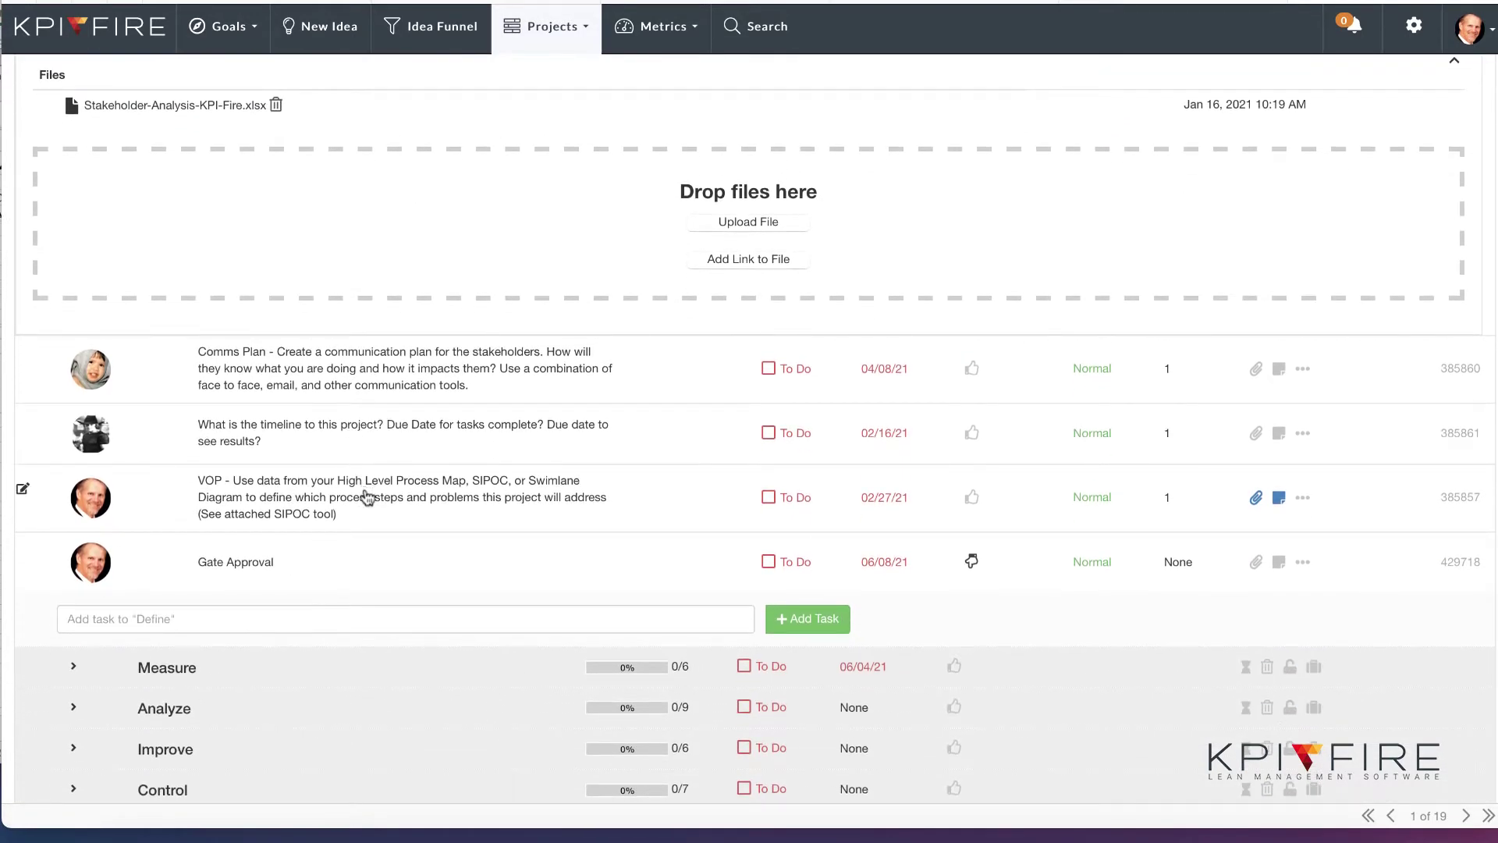
left_click(168, 669)
scroll(173, 676, "down", 5)
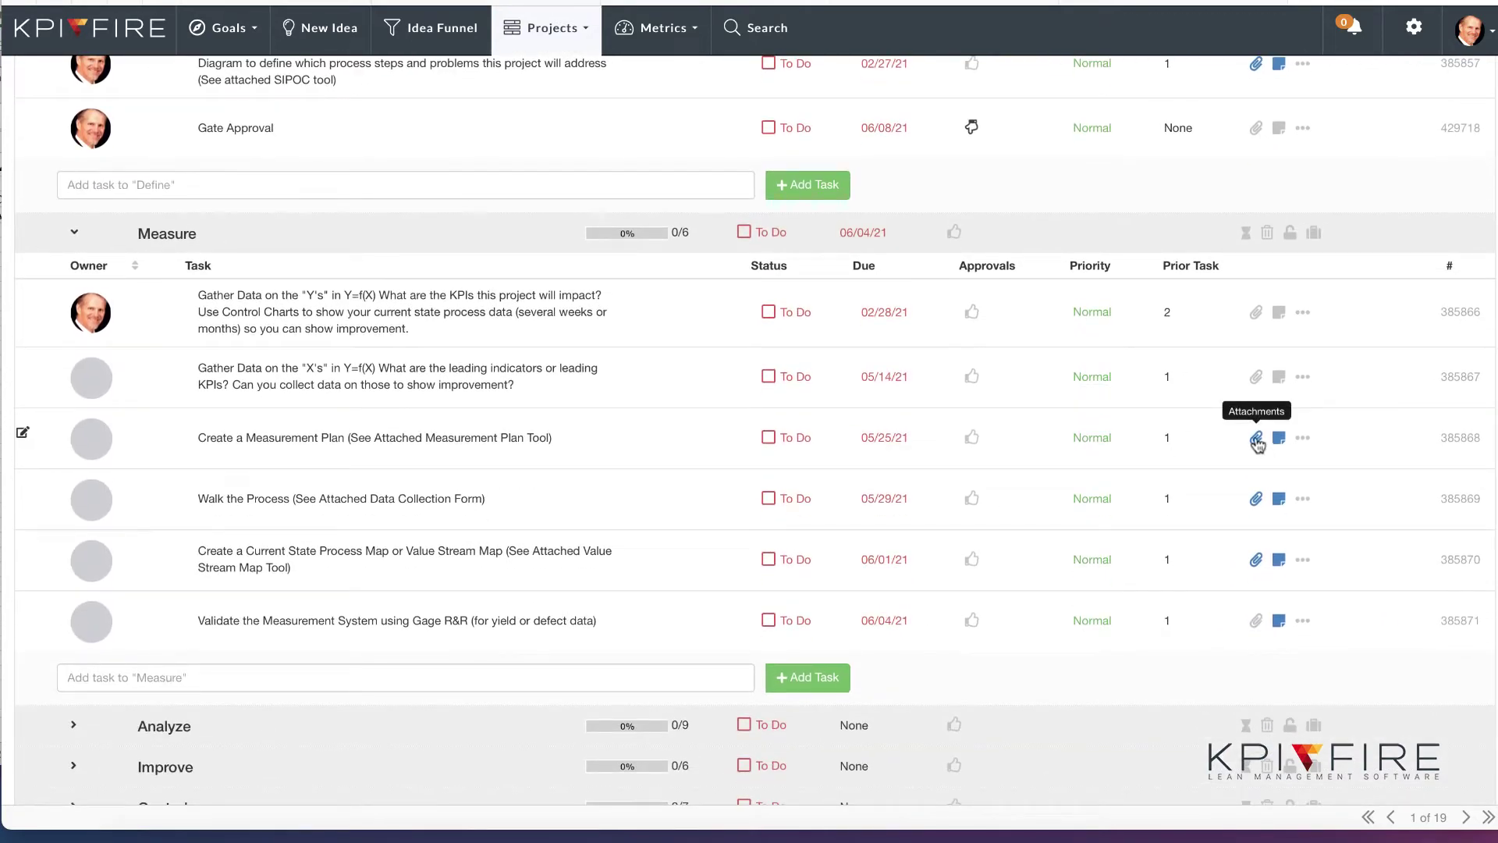
left_click(1258, 442)
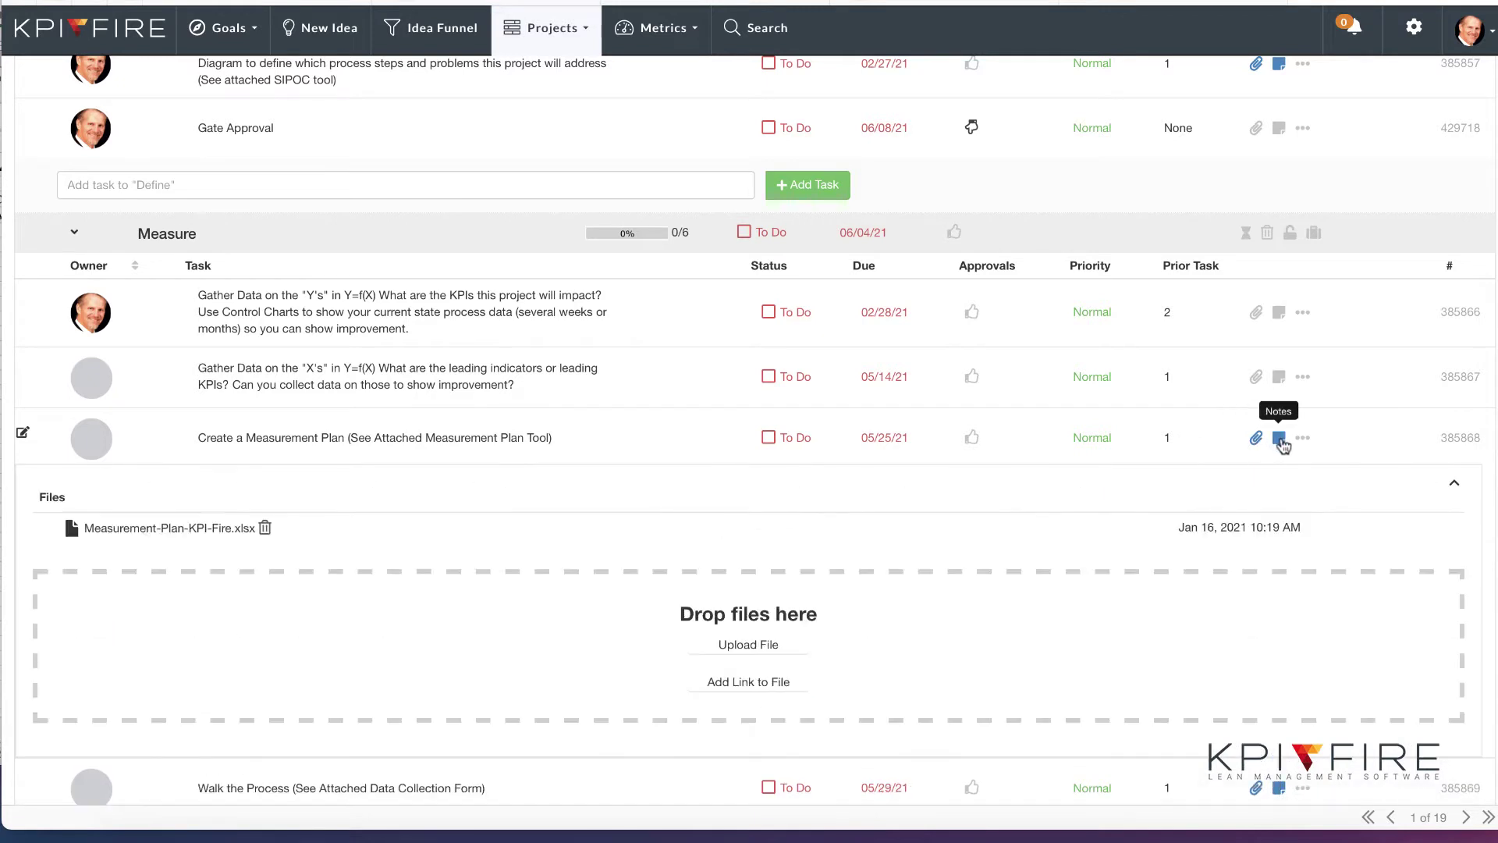
left_click(1282, 443)
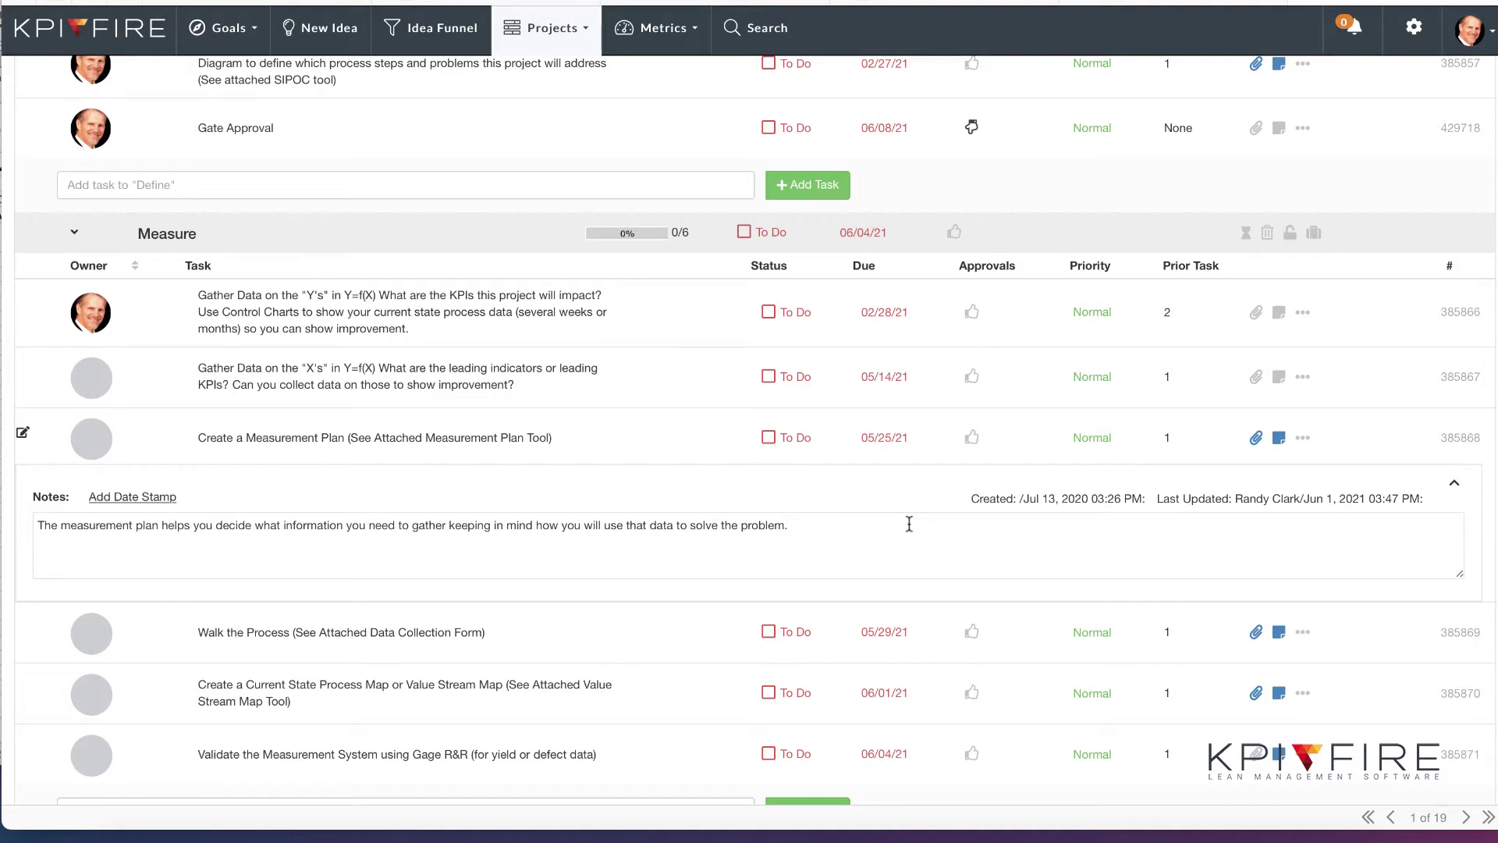
key("super+Tab")
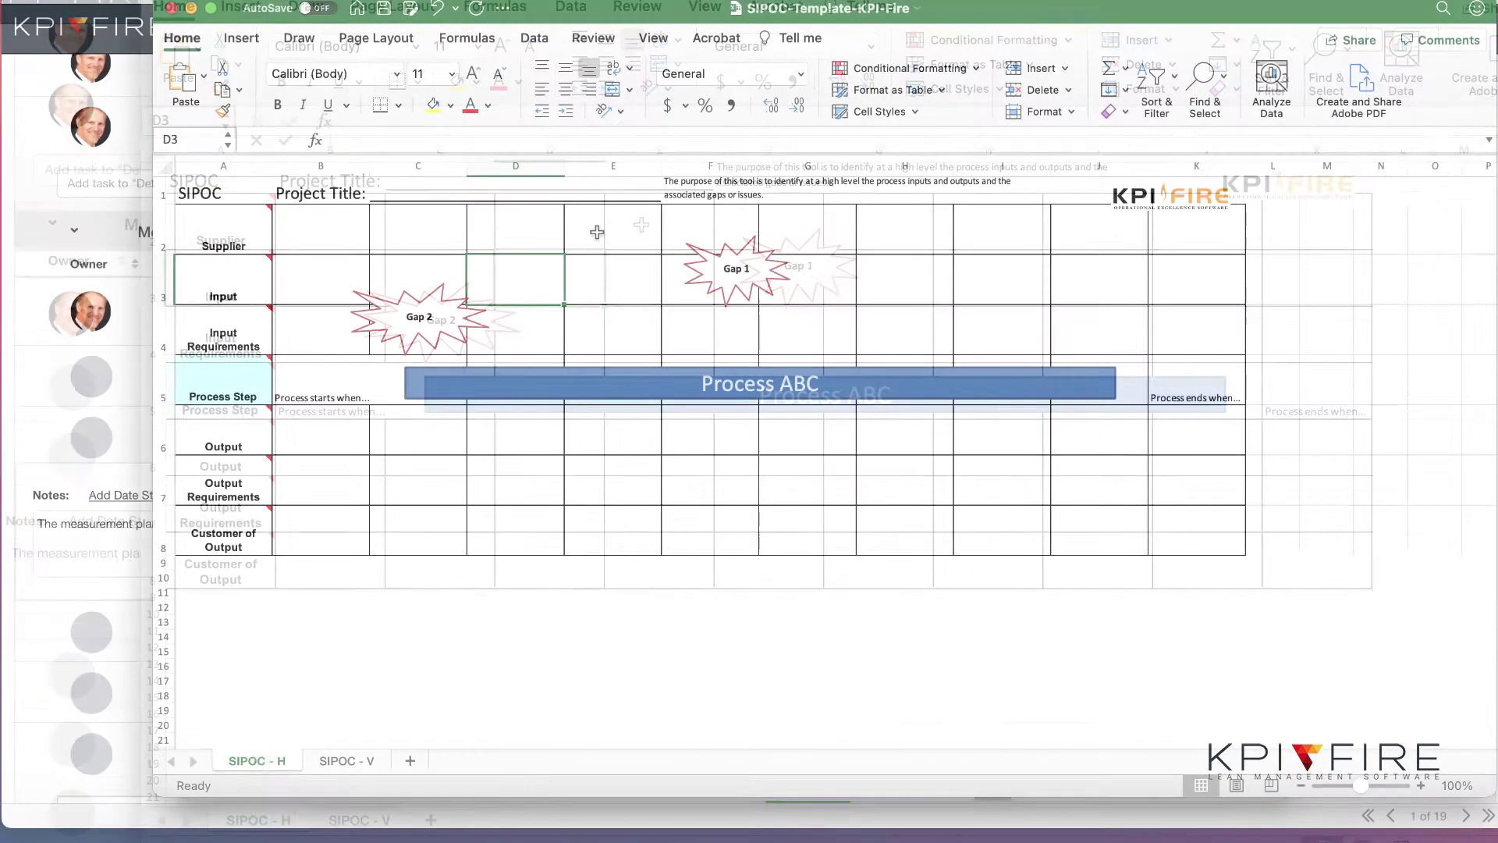
right_click(804, 839)
left_click(699, 680)
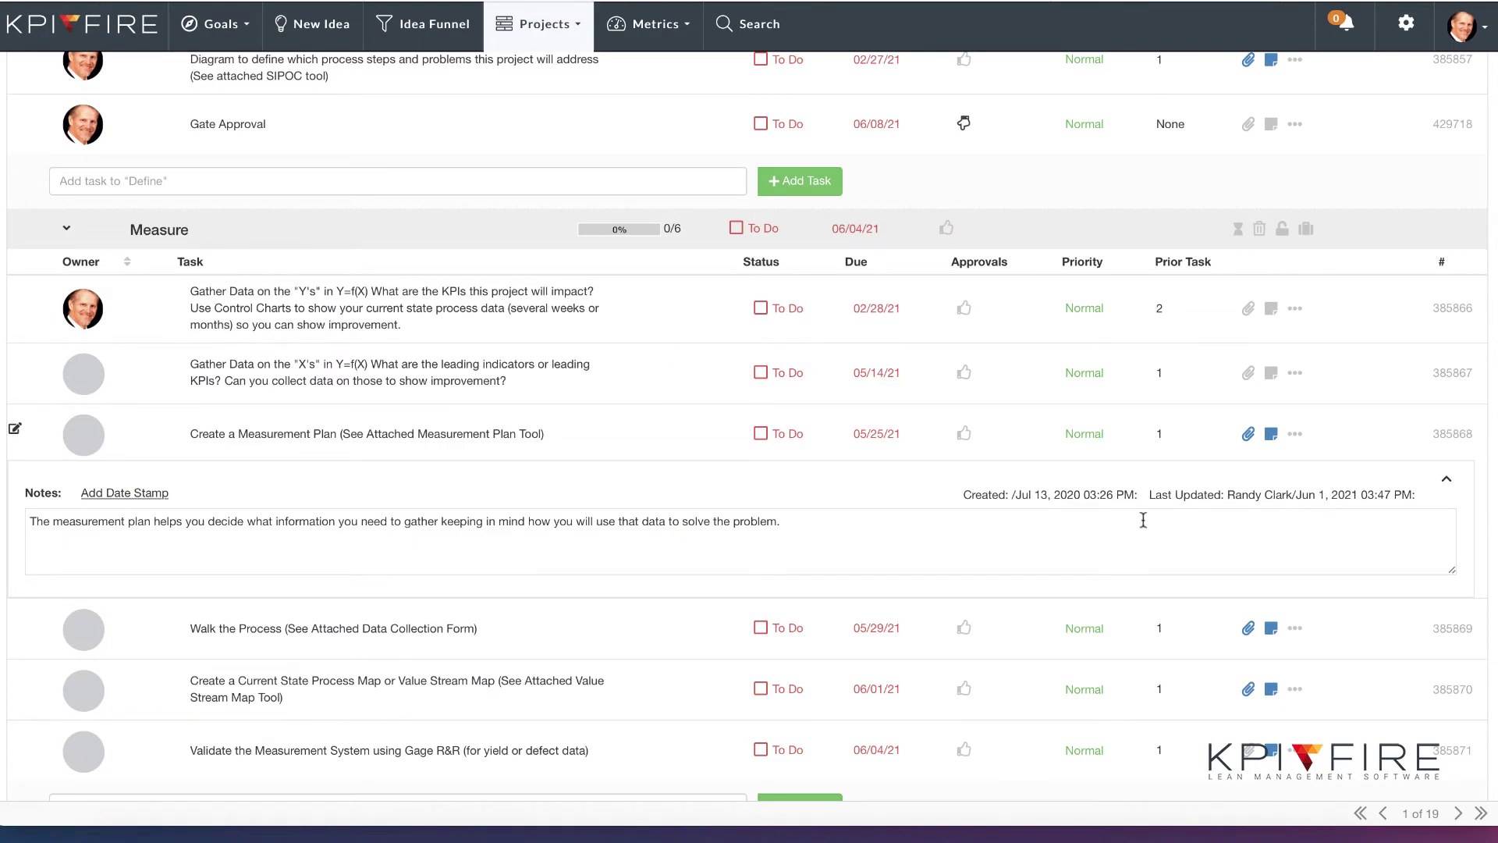
- From the admin settings, open All Workflows and filter to the organisation's ACME workflows
scroll(1143, 520, "down", 2)
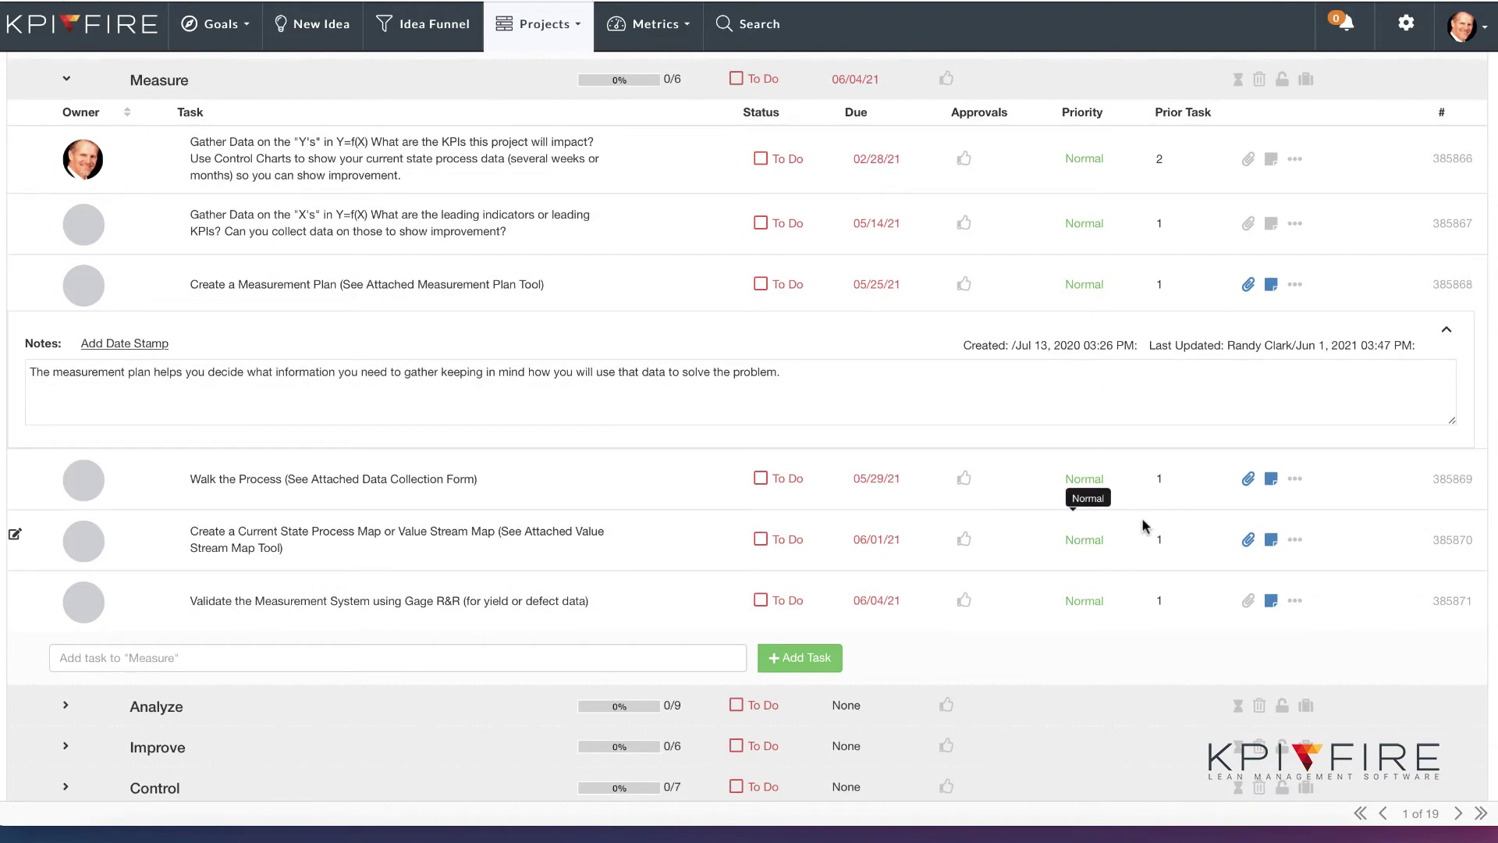
scroll(1143, 525, "up", 7)
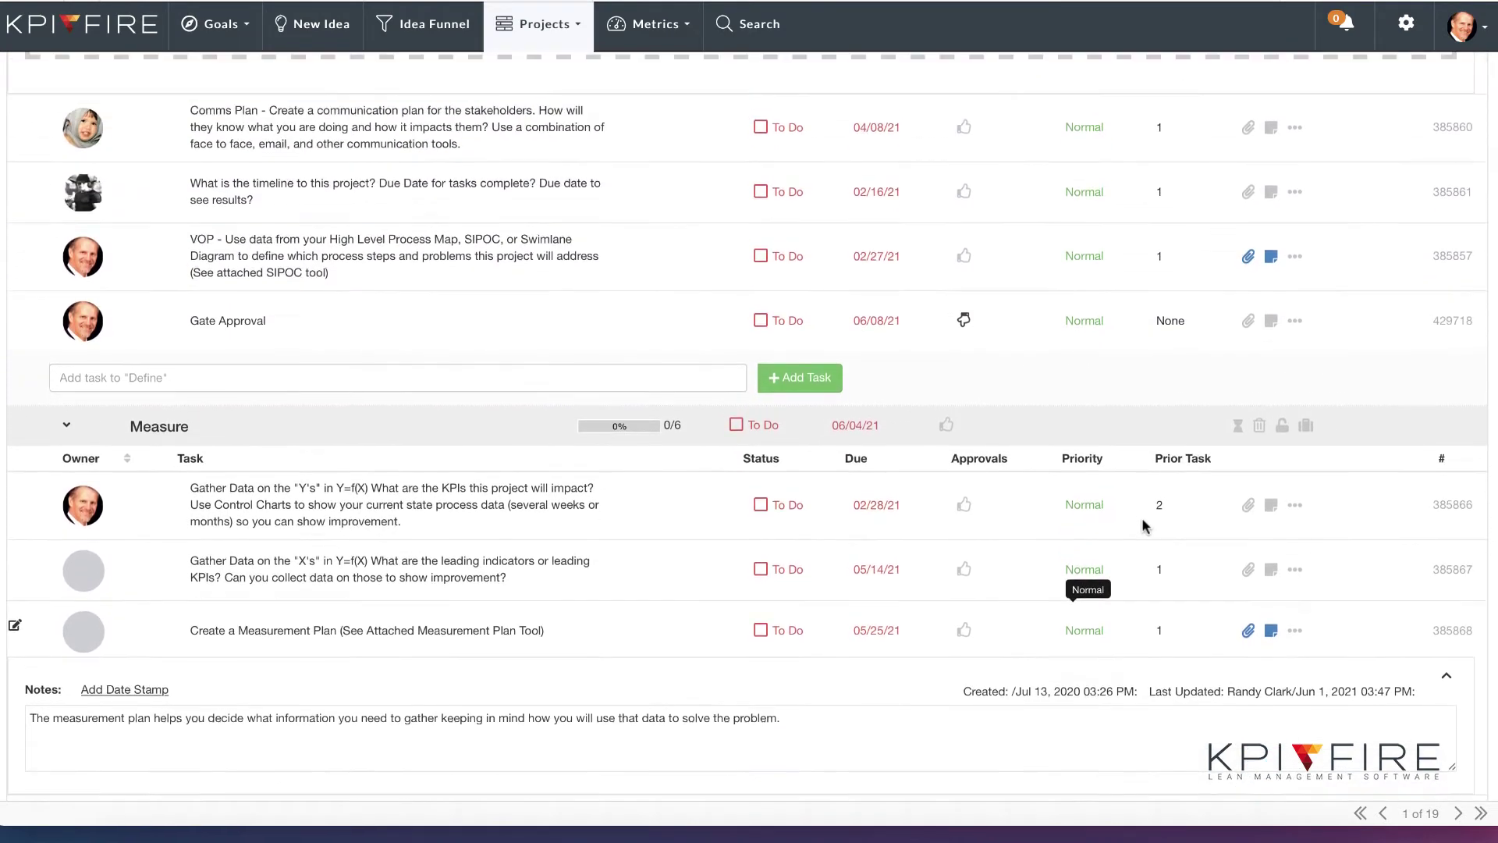
scroll(1144, 525, "up", 7)
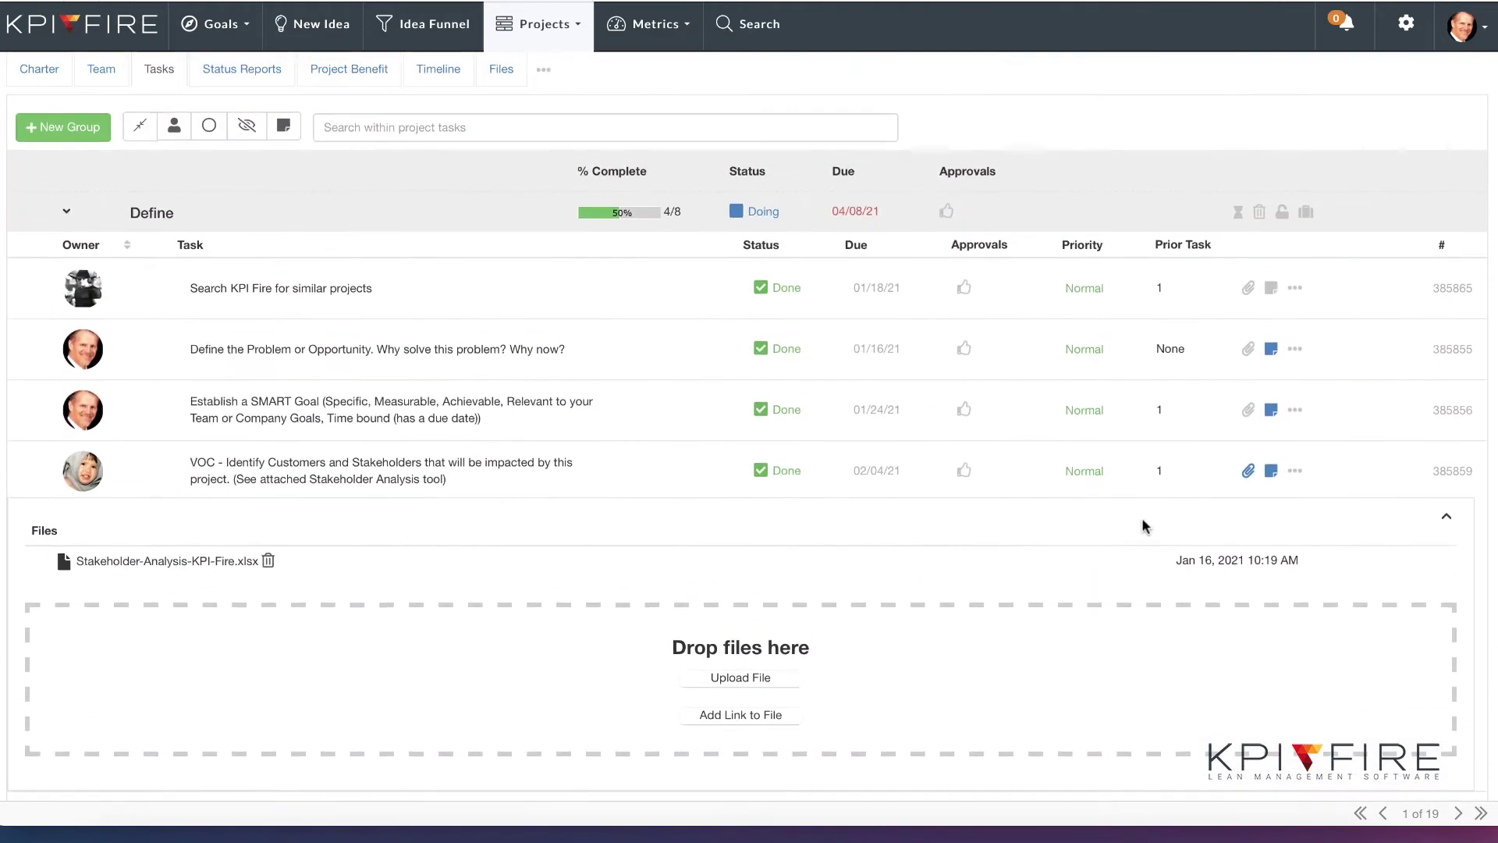
scroll(1147, 528, "up", 1)
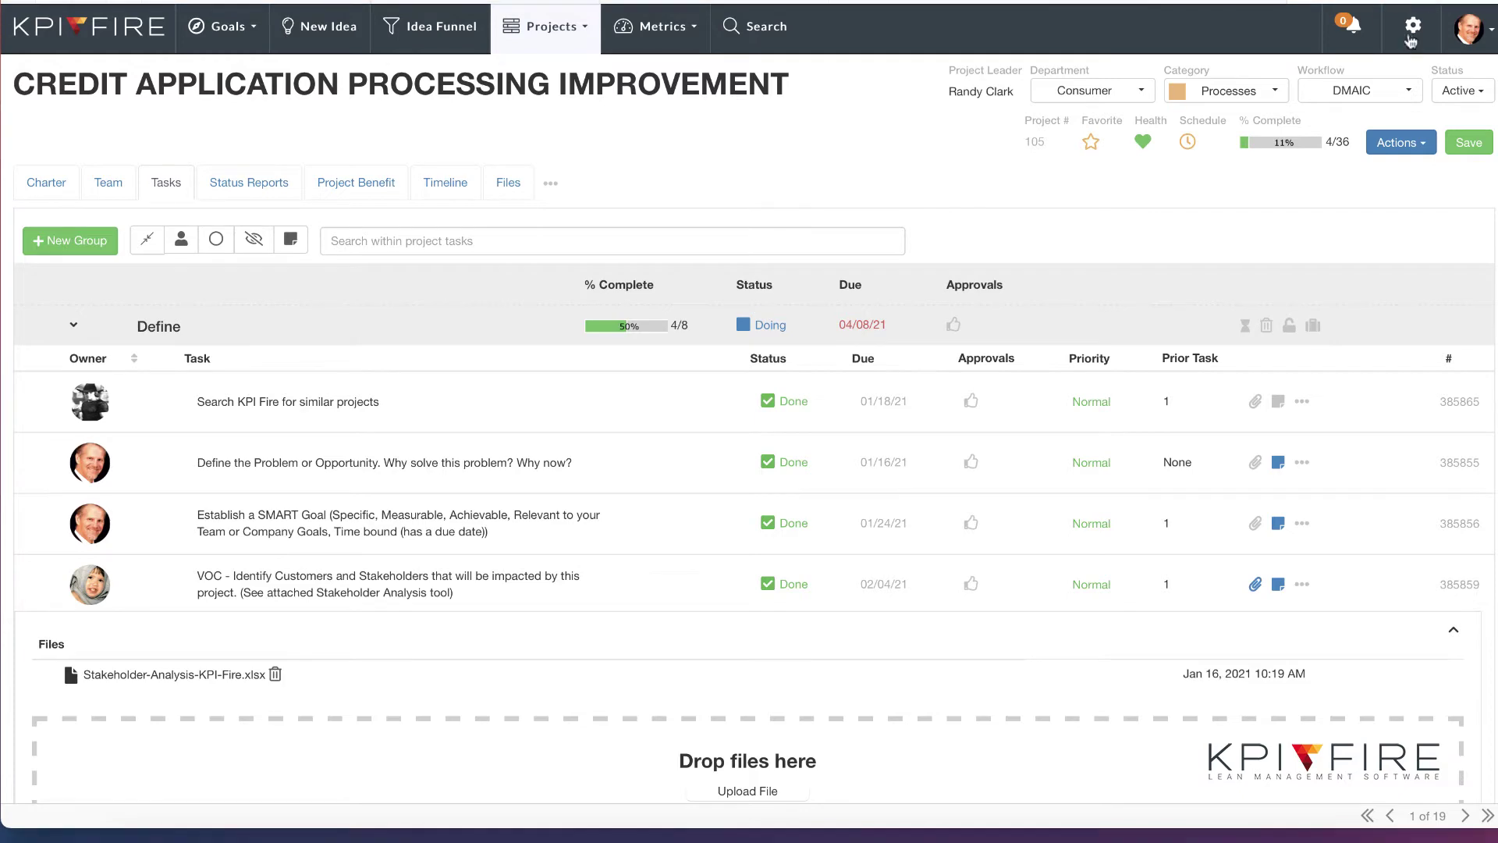
left_click(1416, 32)
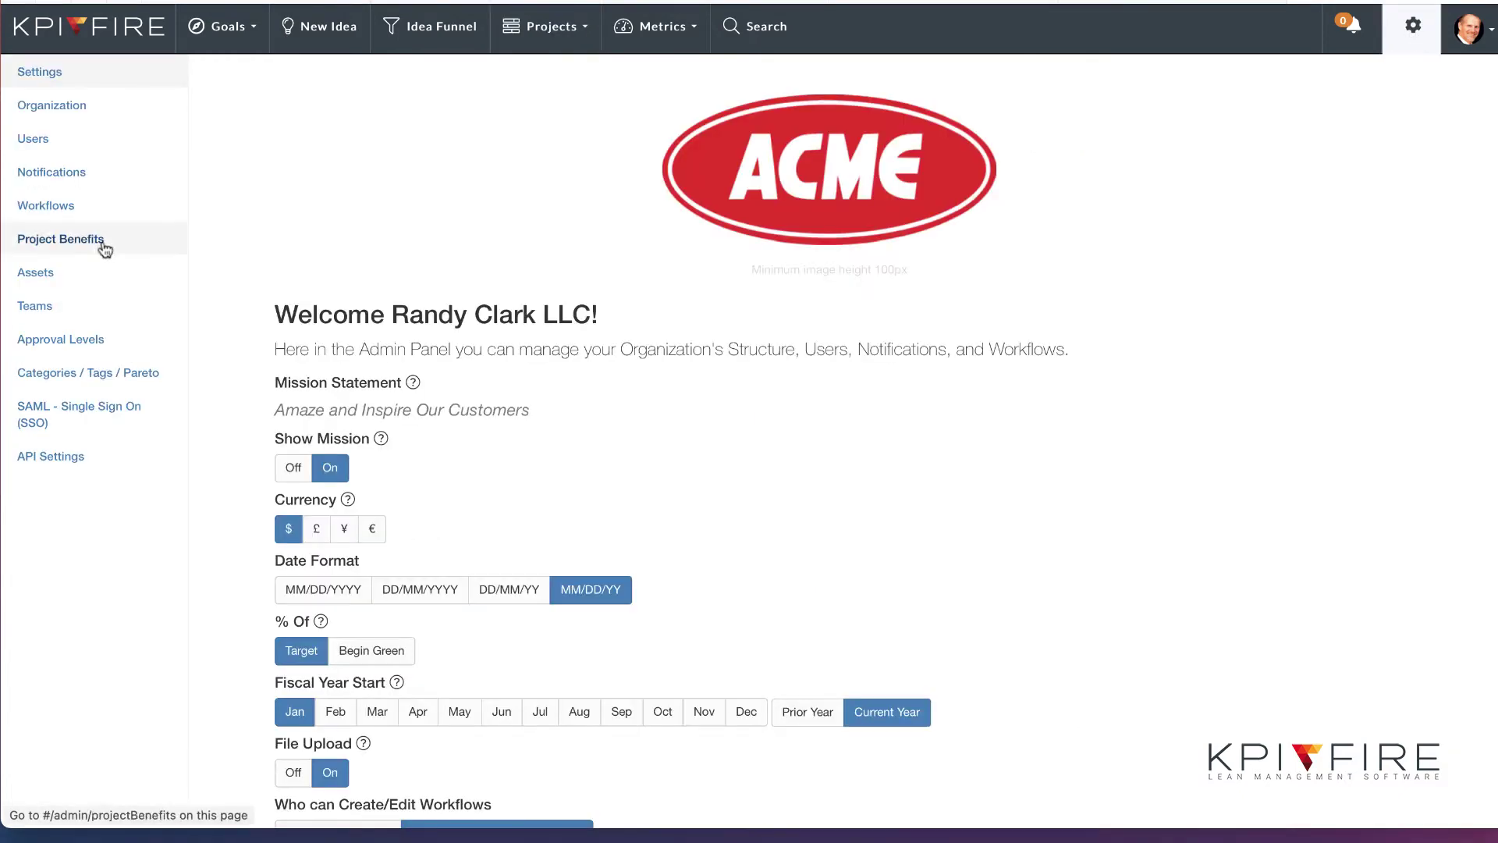
left_click(48, 206)
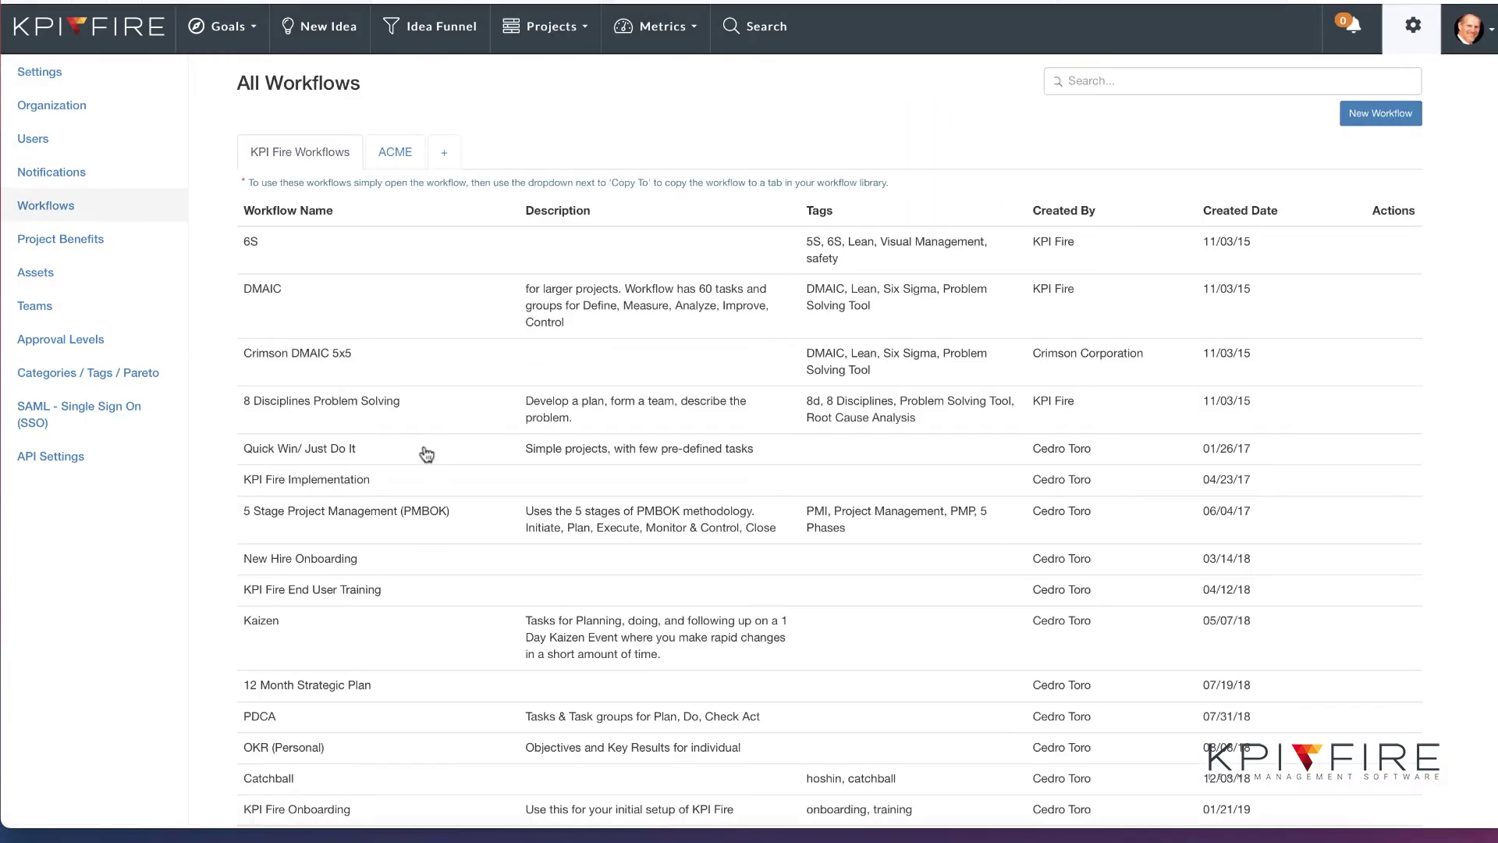
scroll(348, 283, "down", 5)
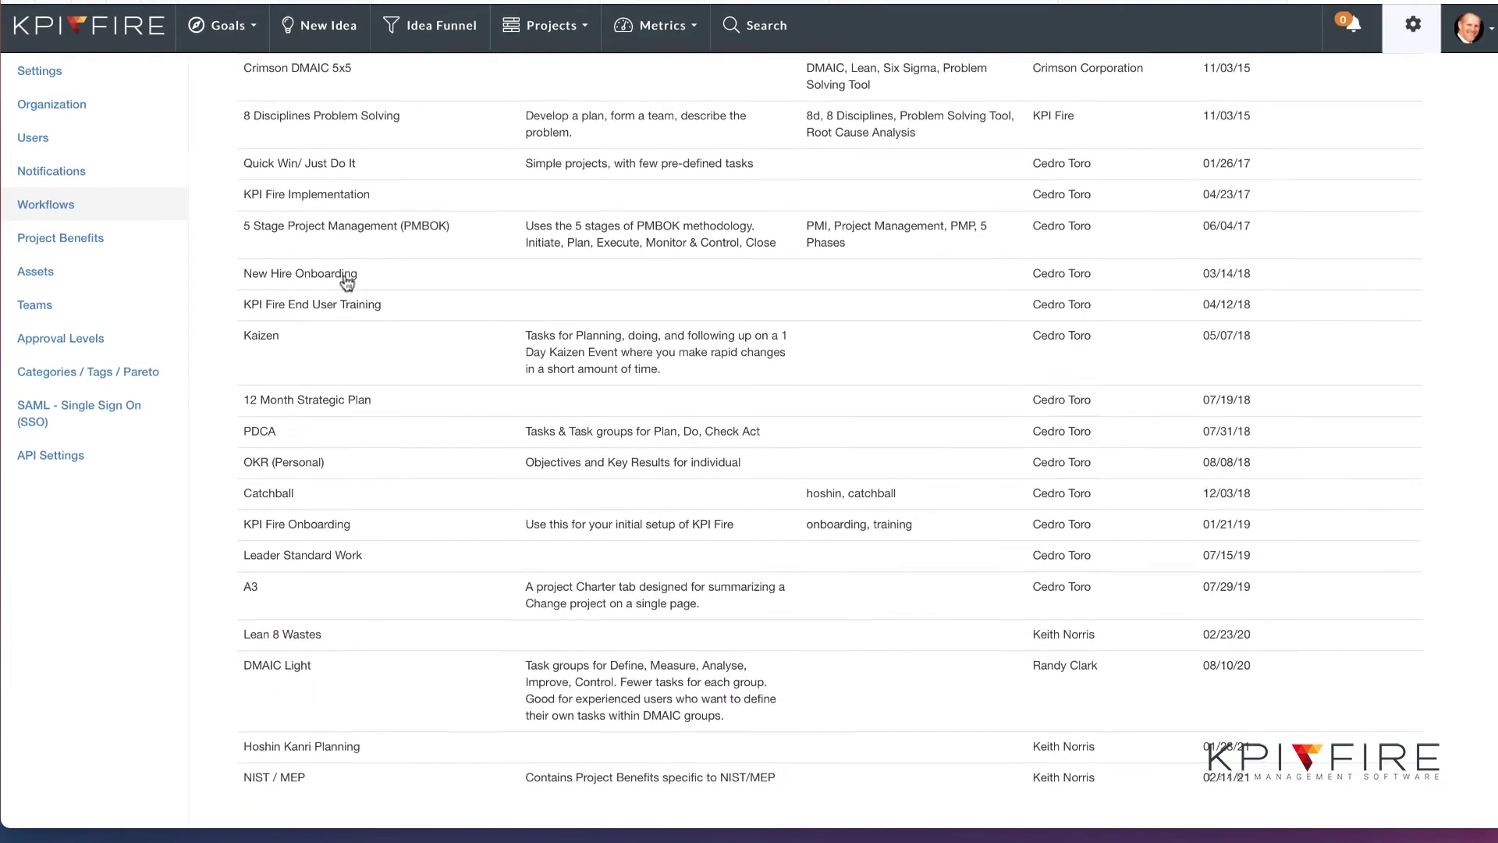
scroll(347, 283, "up", 5)
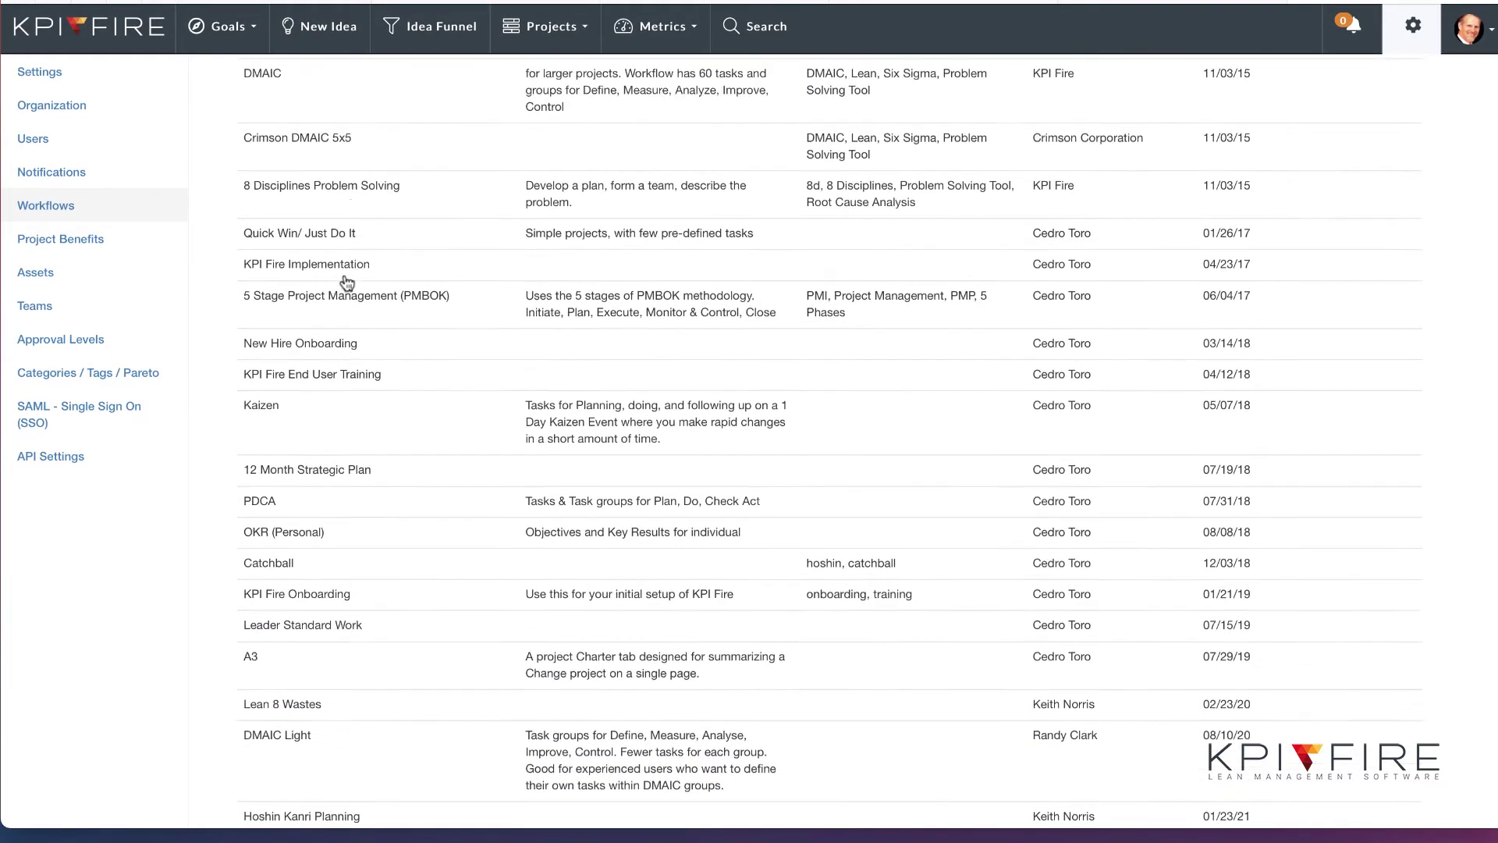
left_click(395, 151)
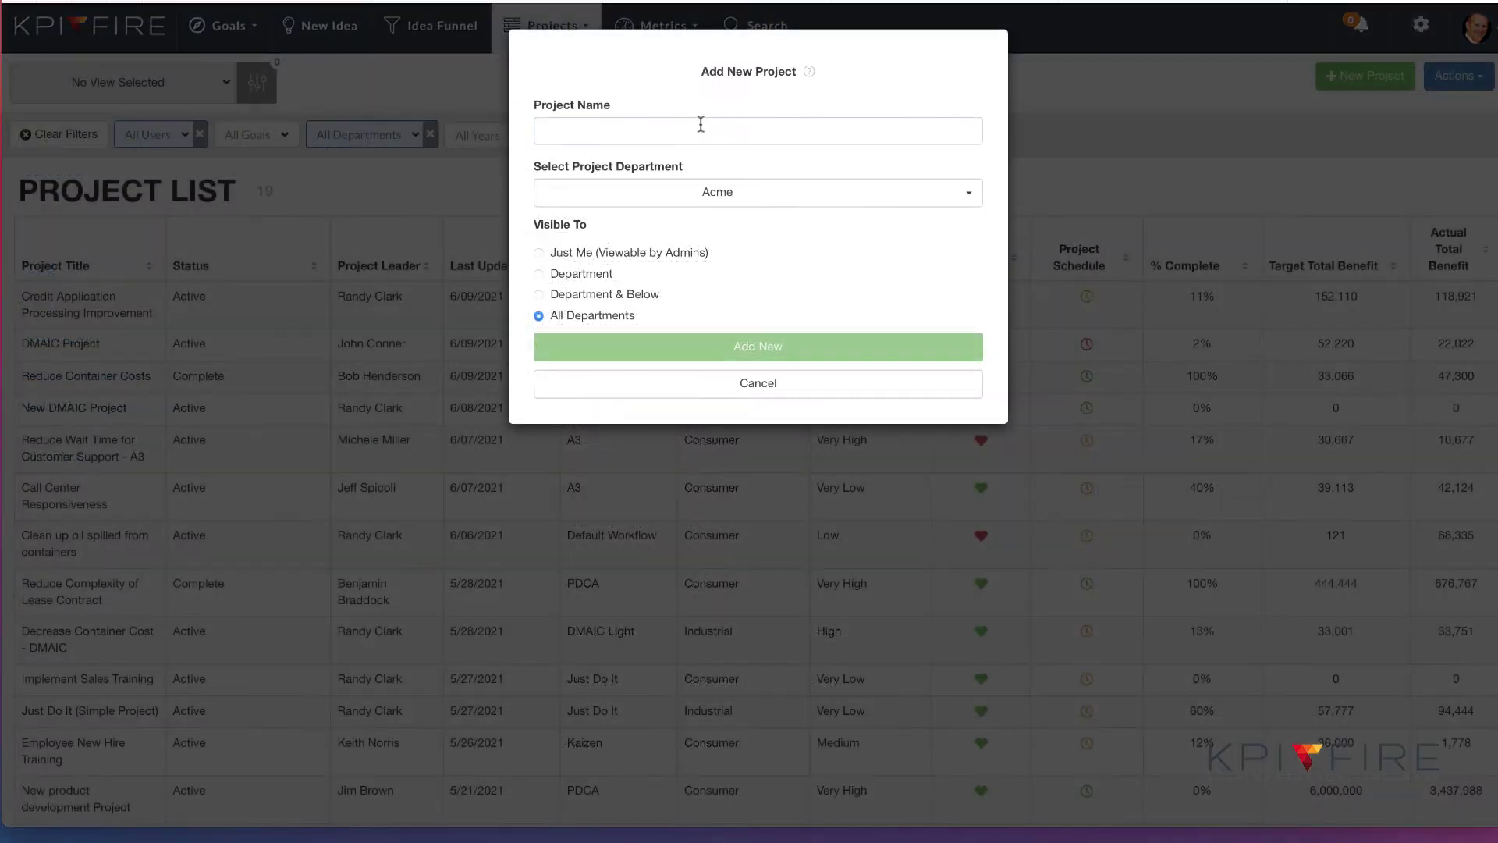
- Add a project named 'New Project' and expand the Kaizen, DMAIC and A3 workflow descriptions
left_click(701, 124)
type("New Project")
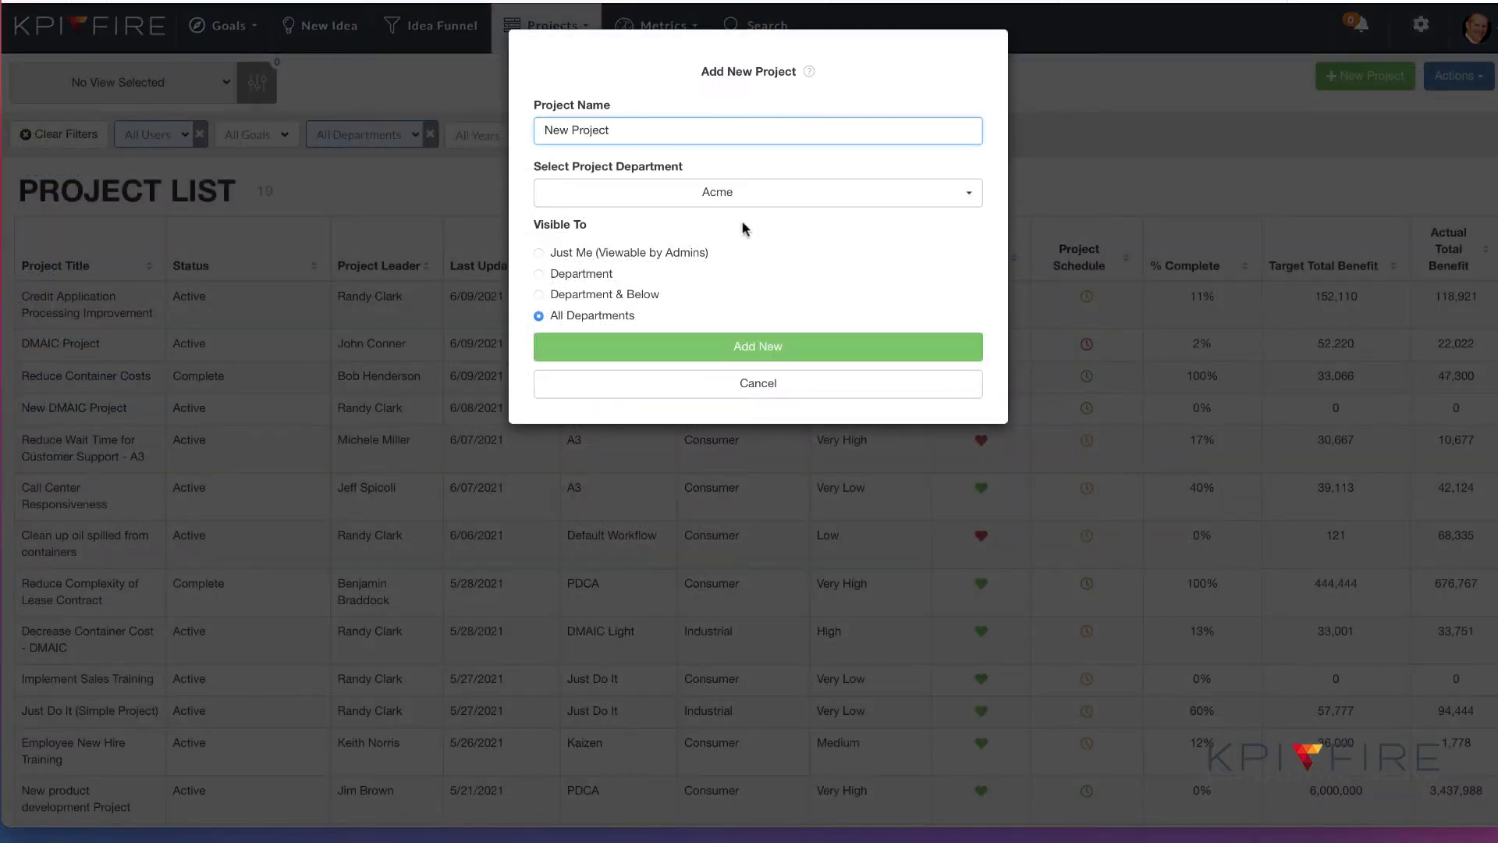
left_click(763, 348)
left_click(605, 175)
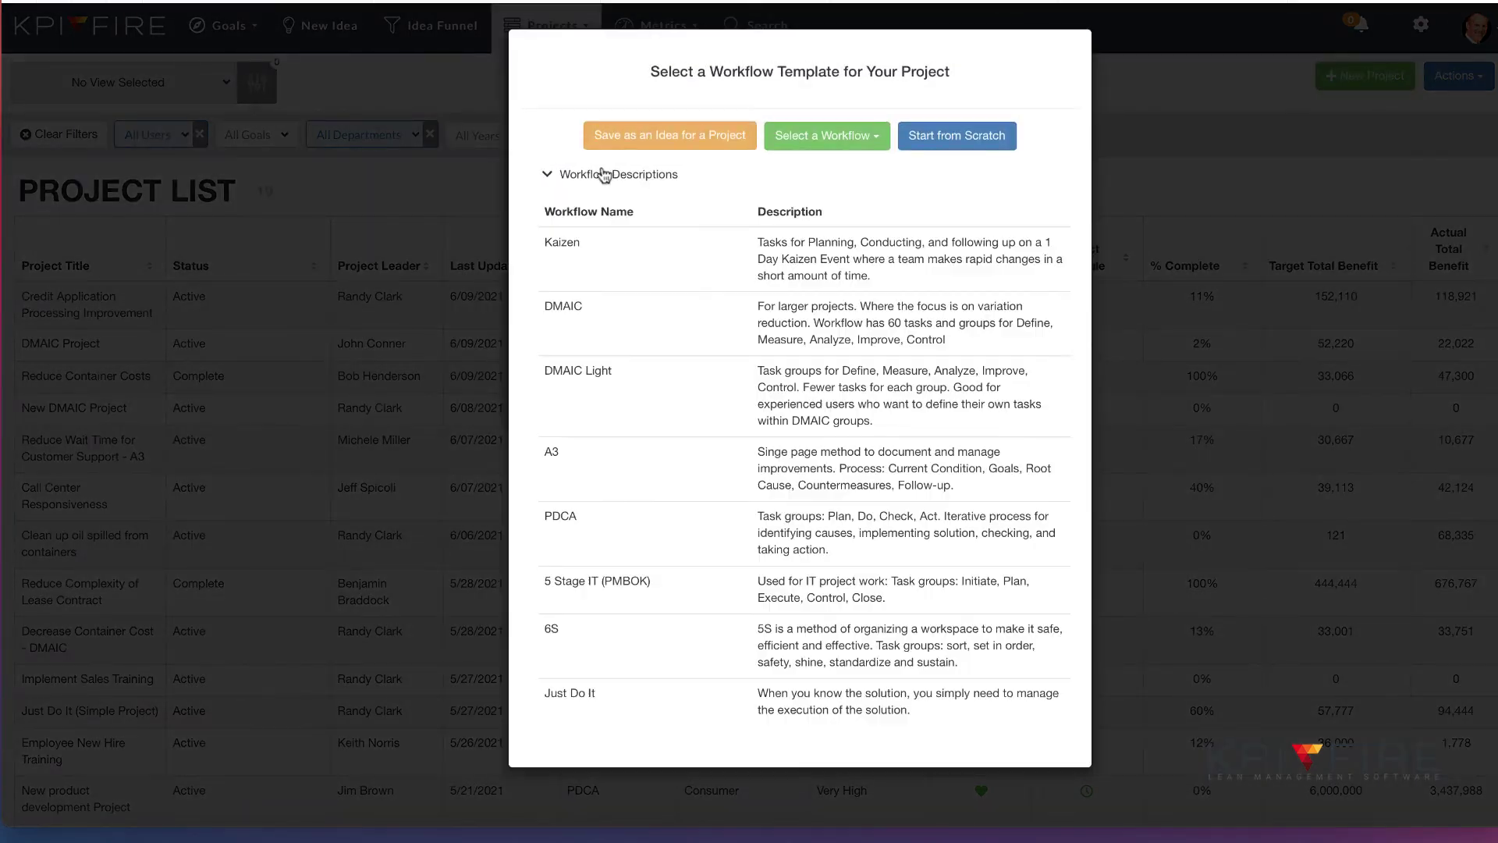